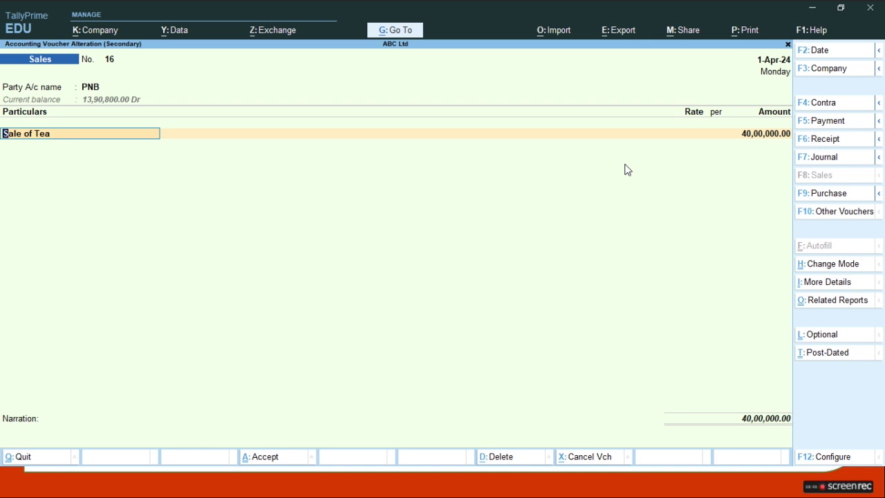
# - Quit the sales voucher without saving and open the Tea Growing Expense payment voucher from the TallyPrime Day Book
pyautogui.press('Escape')
pyautogui.press('y')
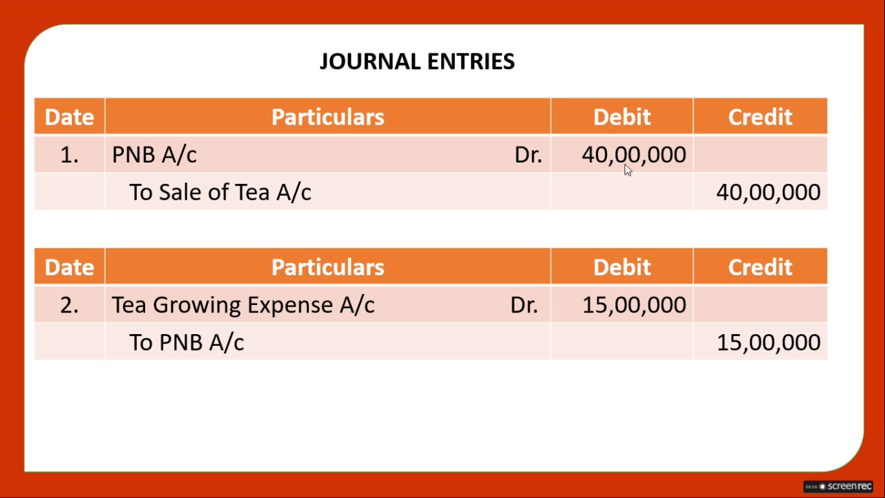
pyautogui.hotkey('alt', 'Tab')
pyautogui.press('Up')
pyautogui.press('Up')
pyautogui.press('Up')
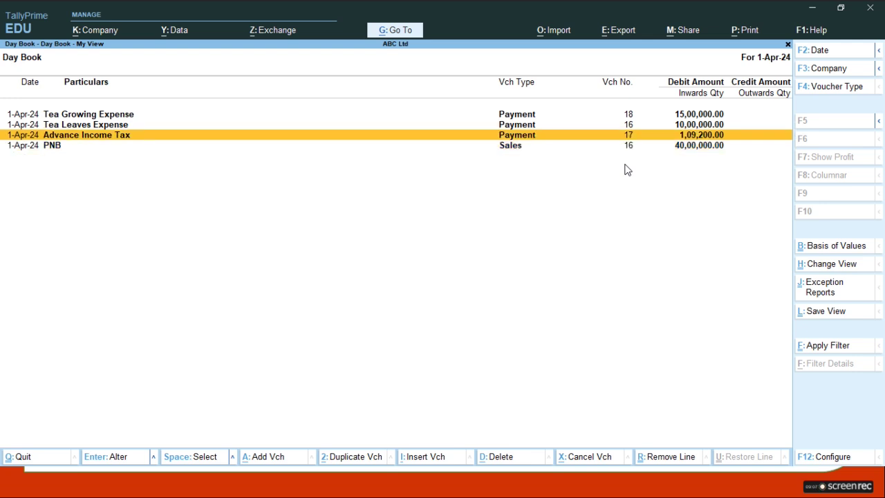
pyautogui.press('Return')
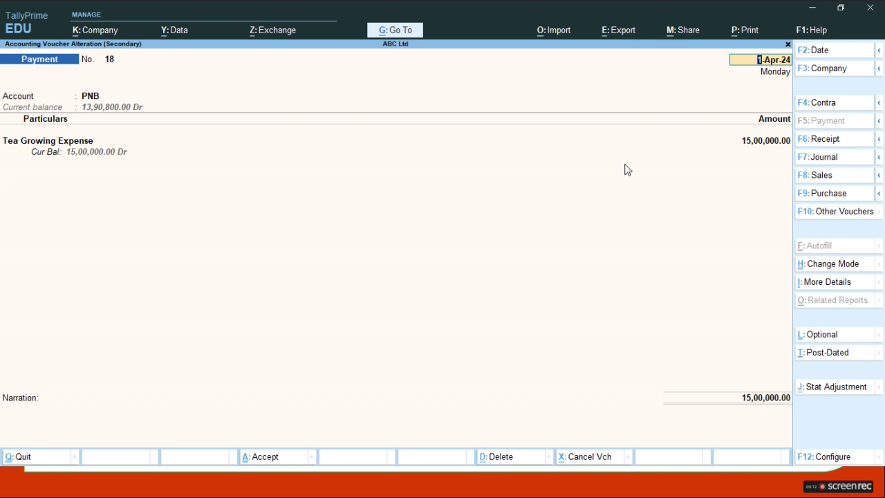
# - Accept the PNB party details and inspect the Tea Growing Expense ledger's settings, closing the ledger without saving
pyautogui.press('Return')
pyautogui.press('Return')
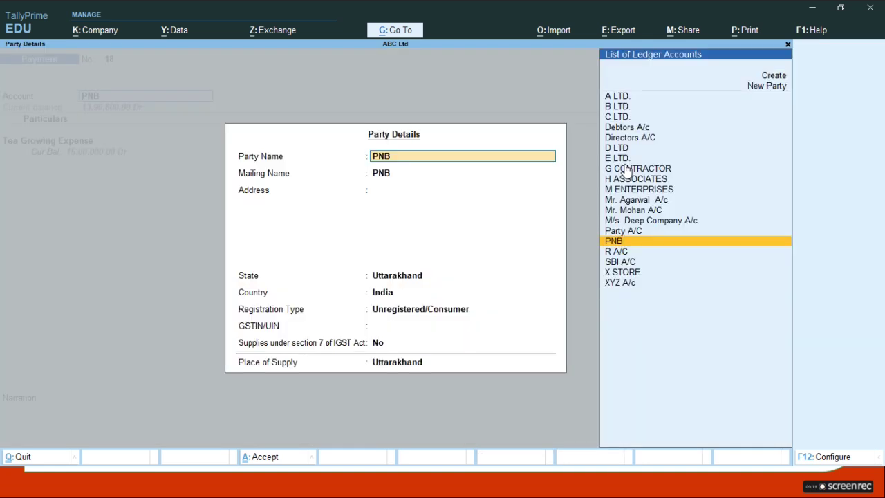
pyautogui.hotkey('ctrl', 'a')
pyautogui.hotkey('ctrl', 'a')
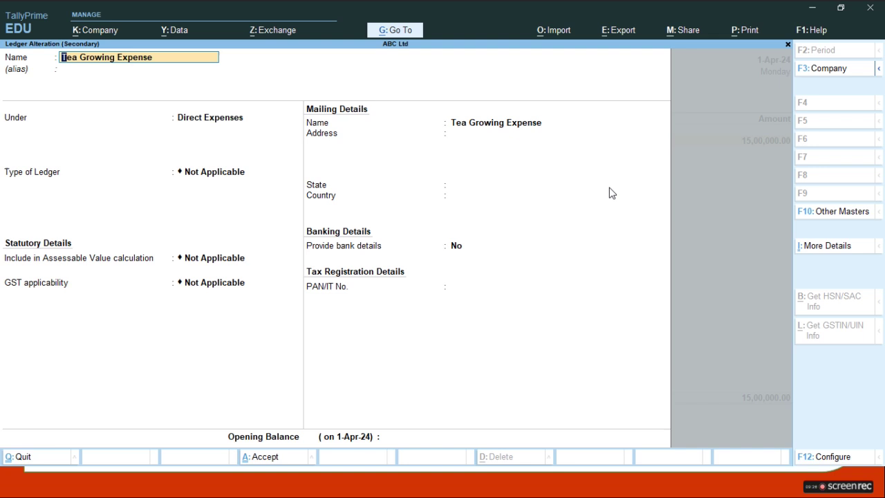
pyautogui.press('BackSpace')
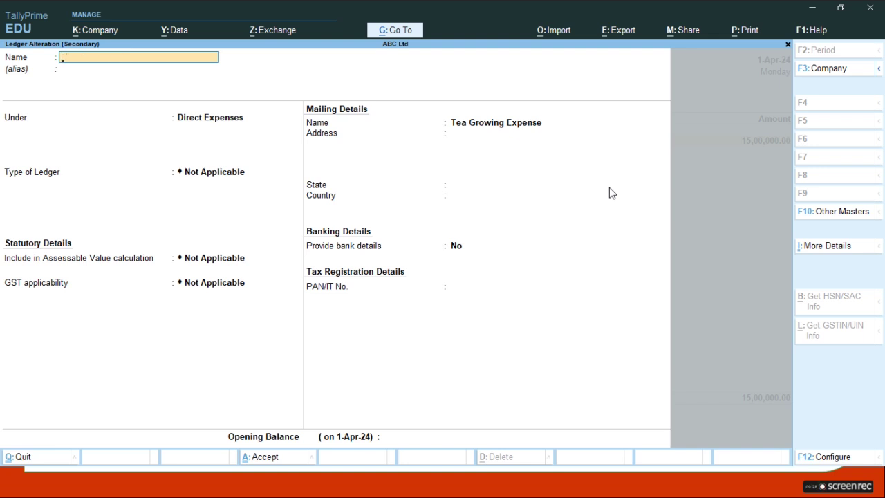
pyautogui.press('Escape')
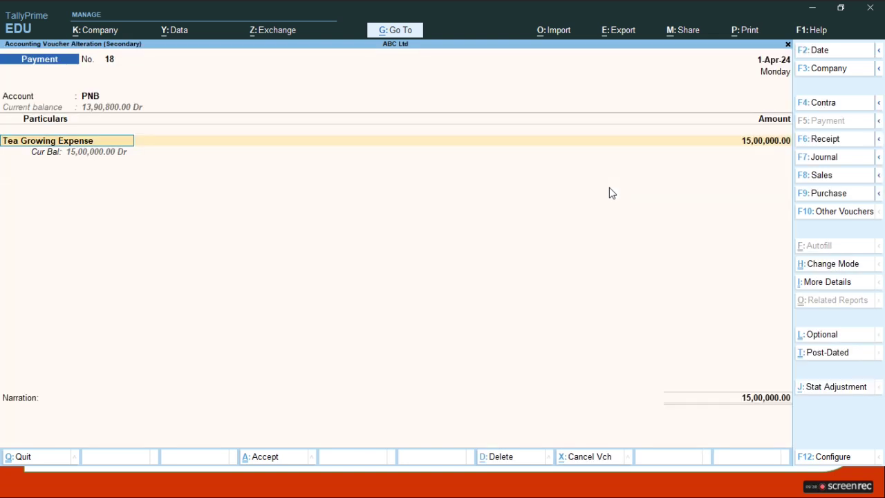
# - Quit the Tea Growing Expense voucher without saving and advance the journal entries slideshow to entries 3 and 4
pyautogui.press('BackSpace')
pyautogui.press('Escape')
pyautogui.press('Escape')
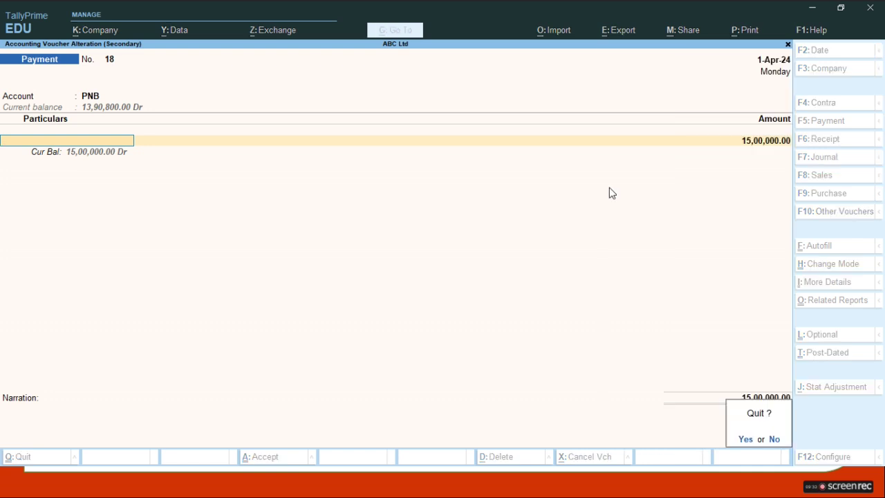
pyautogui.press('y')
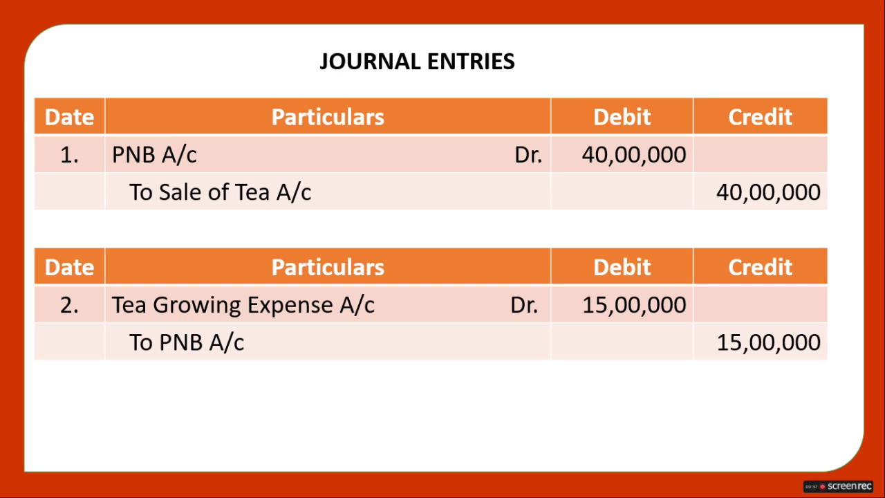
pyautogui.press('Right')
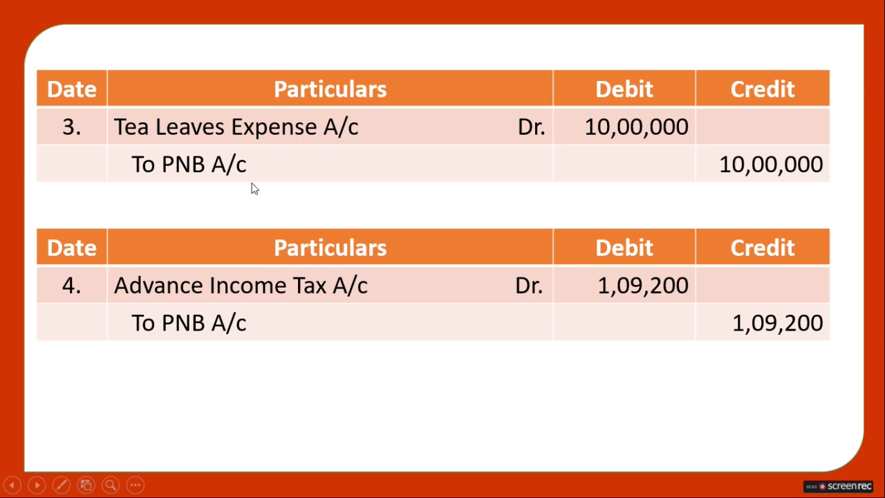
# - Return to TallyPrime, open the Tea Leaves Expense payment voucher from the Day Book and accept its PNB party details
pyautogui.hotkey('alt', 'Tab')
pyautogui.press('Down')
pyautogui.press('Return')
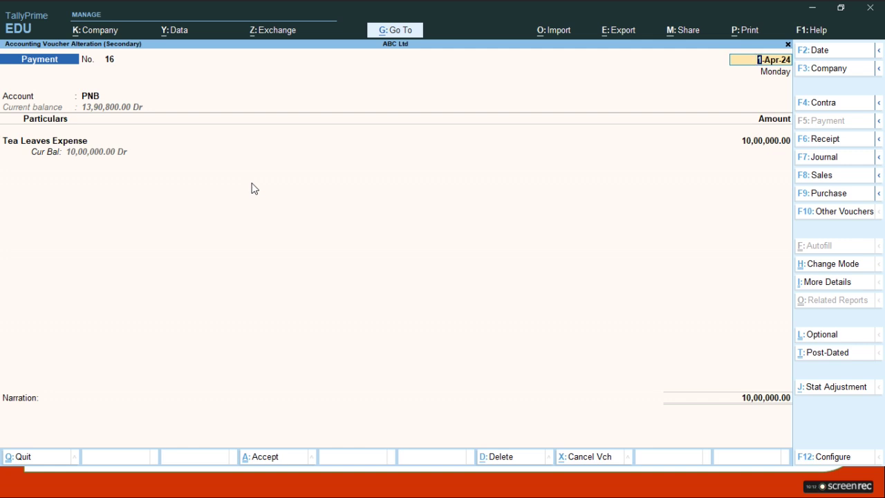
pyautogui.press('Return')
pyautogui.press('Return')
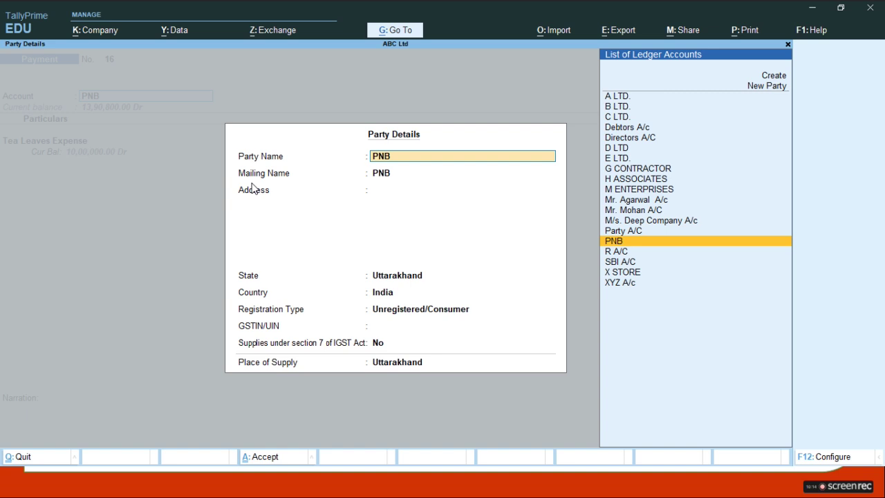
pyautogui.hotkey('ctrl', 'a')
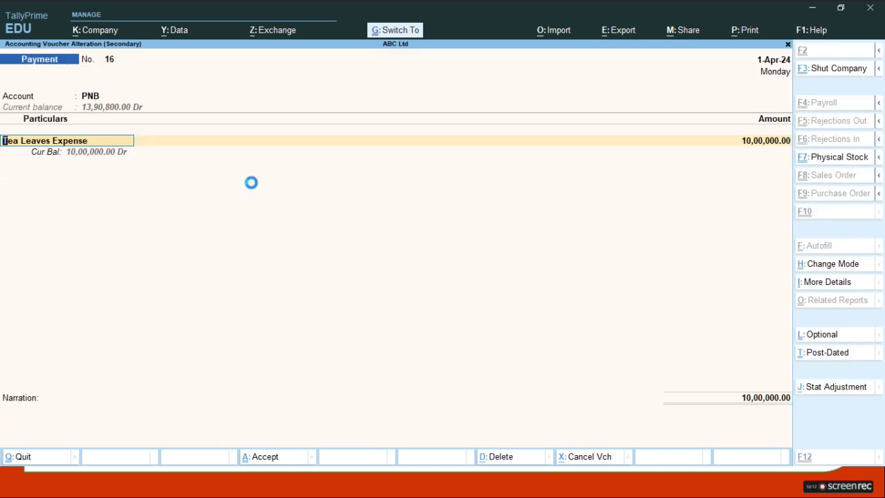
# - Inspect the Tea Leaves Expense ledger's settings, close it without saving and consult the Advance Income Tax entry in the slideshow
pyautogui.hotkey('ctrl', 'Return')
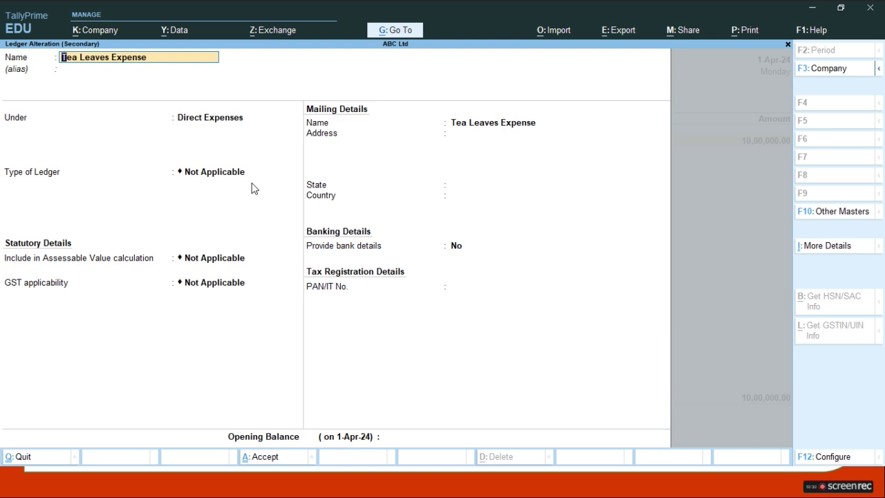
pyautogui.press('BackSpace')
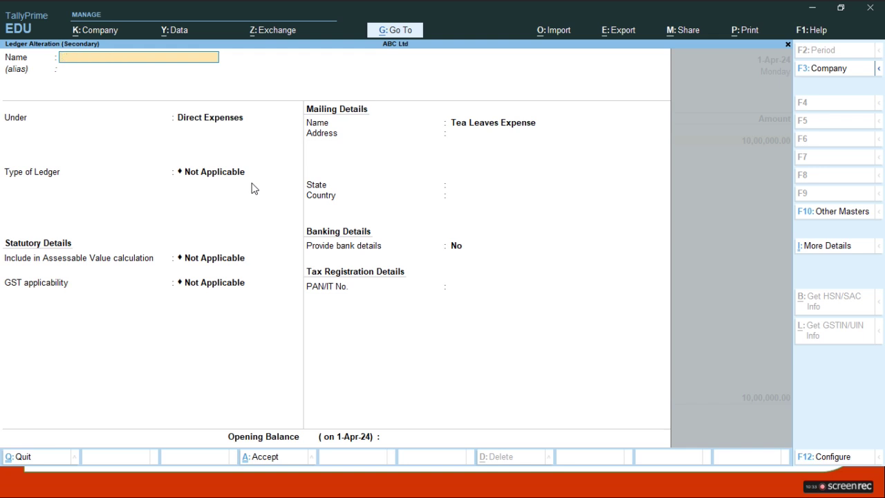
pyautogui.press('Escape')
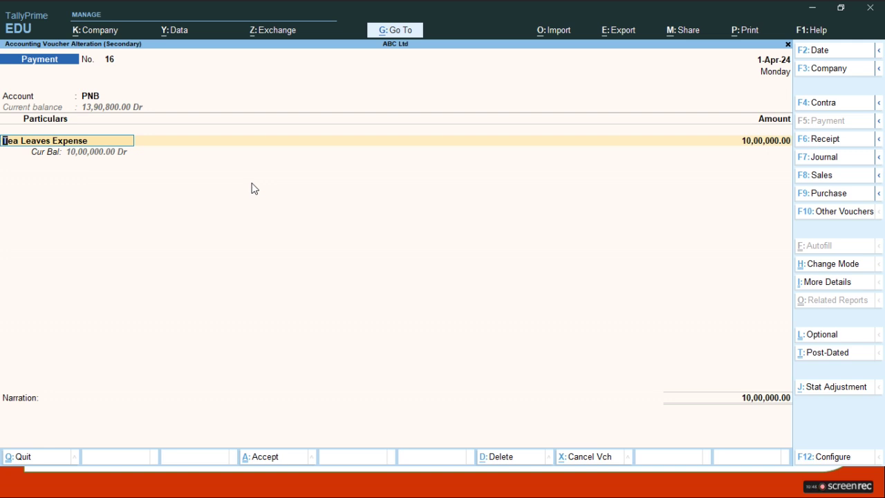
pyautogui.press('alt')
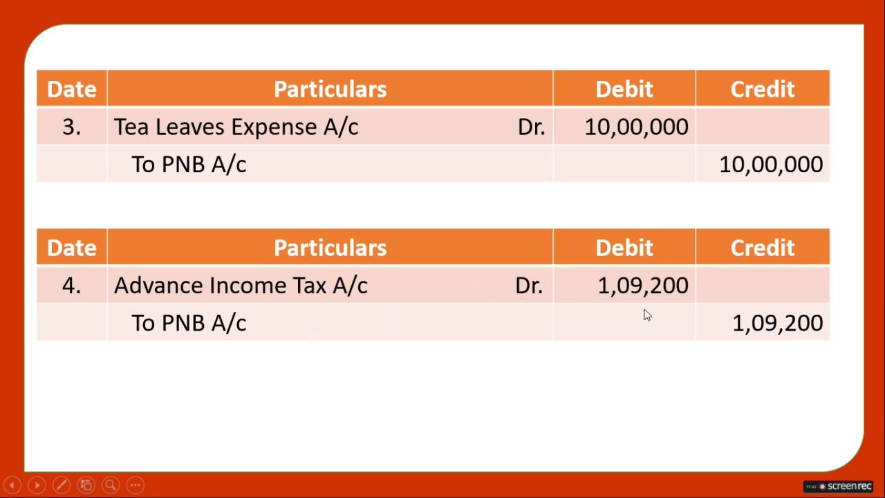
pyautogui.hotkey('alt', 'Tab')
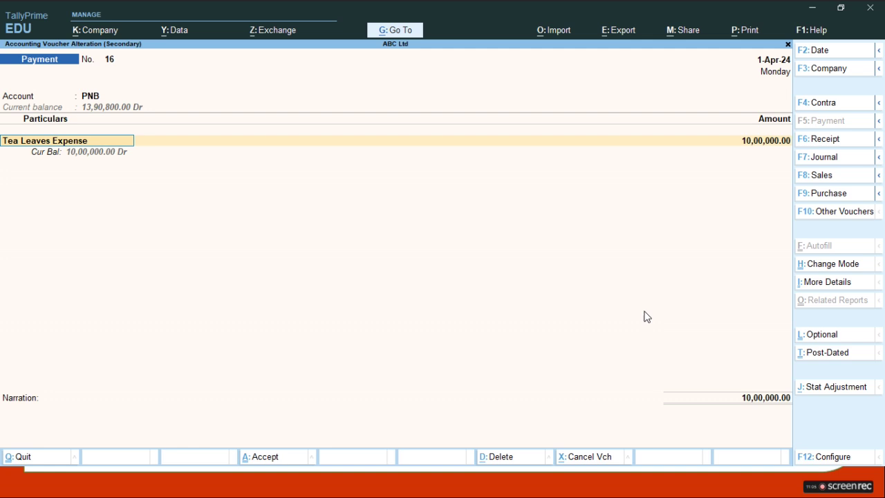
# - Quit the Tea Leaves Expense voucher without saving and open the Advance Income Tax payment voucher
pyautogui.press('space')
pyautogui.press('Escape')
pyautogui.press('Escape')
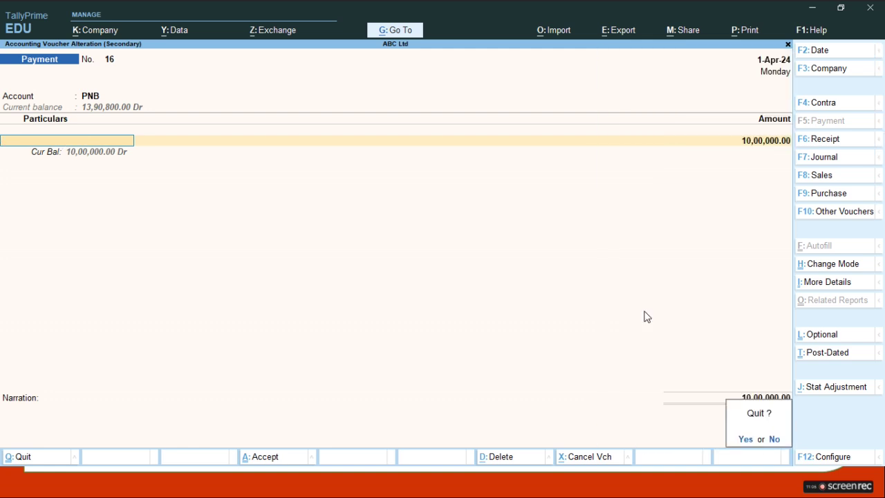
pyautogui.press('y')
pyautogui.press('Down')
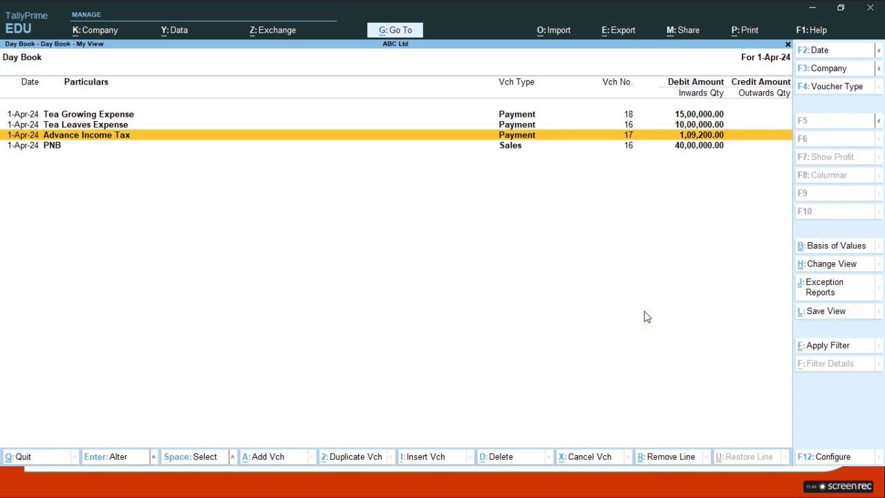
pyautogui.press('Return')
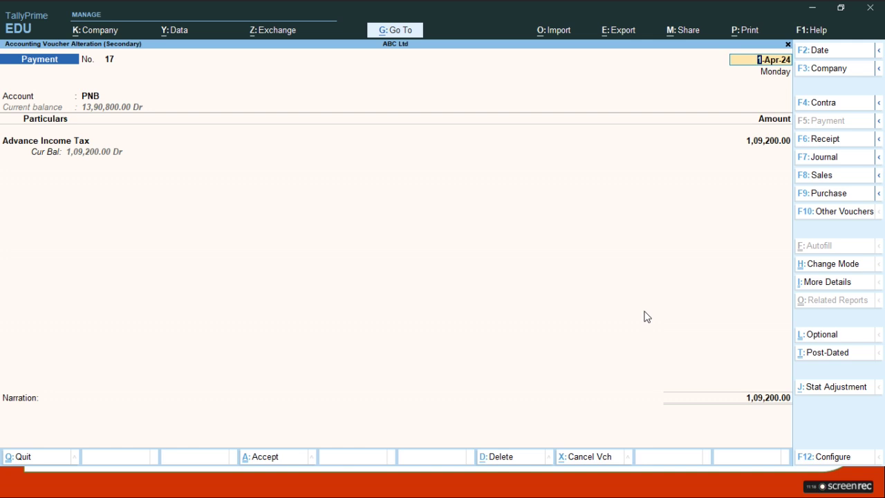
# - Accept the PNB party details and inspect the Advance Income Tax ledger's settings, closing the ledger without saving
pyautogui.press('Return')
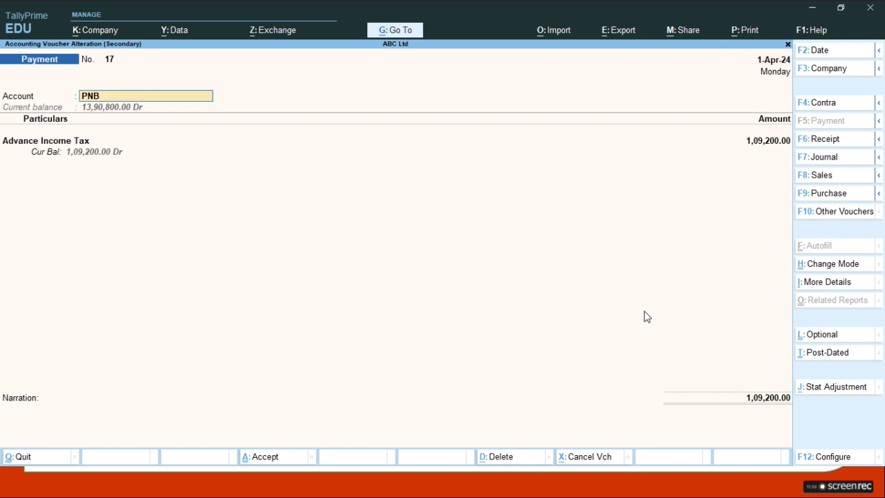
pyautogui.press('Return')
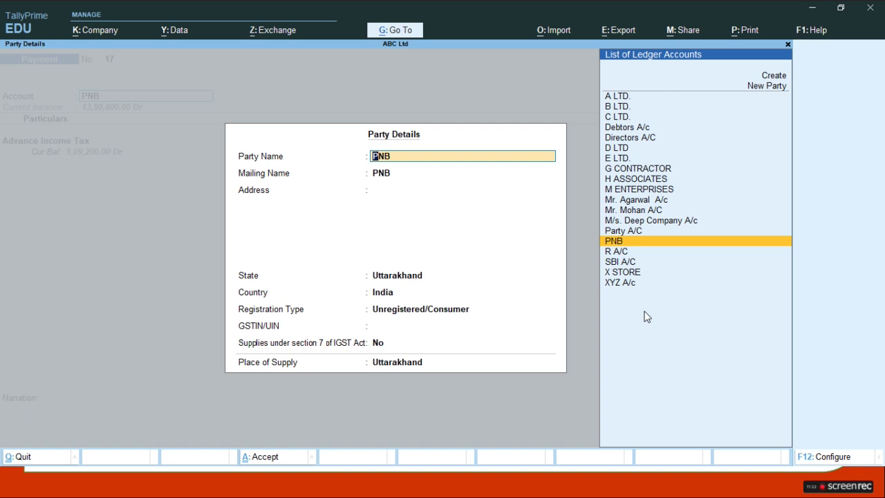
pyautogui.hotkey('ctrl', 'a')
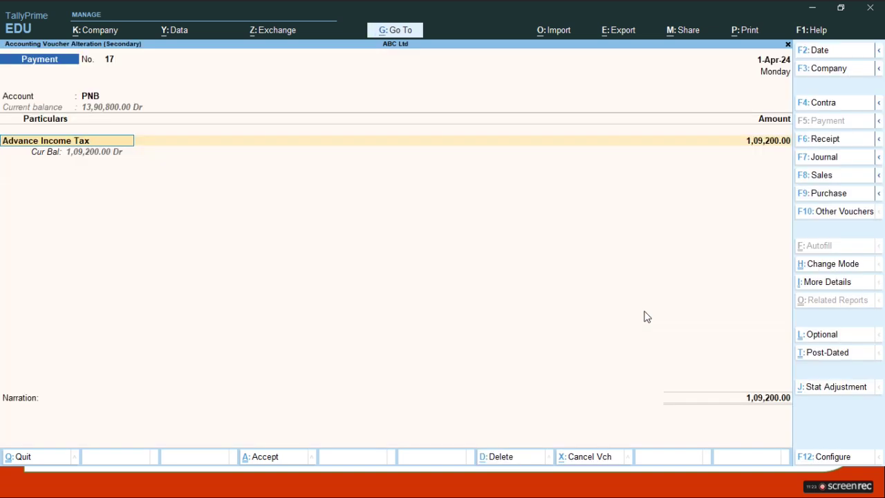
pyautogui.hotkey('ctrl', 'Return')
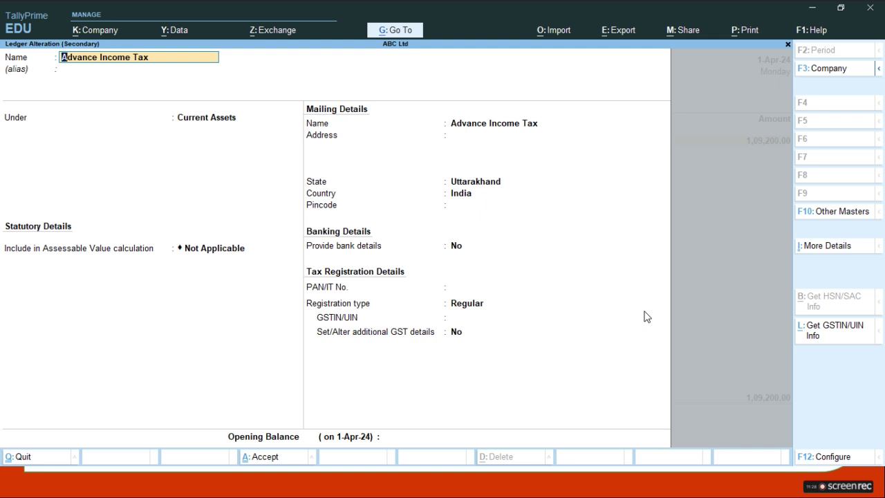
pyautogui.press('BackSpace')
pyautogui.press('Escape')
pyautogui.press('y')
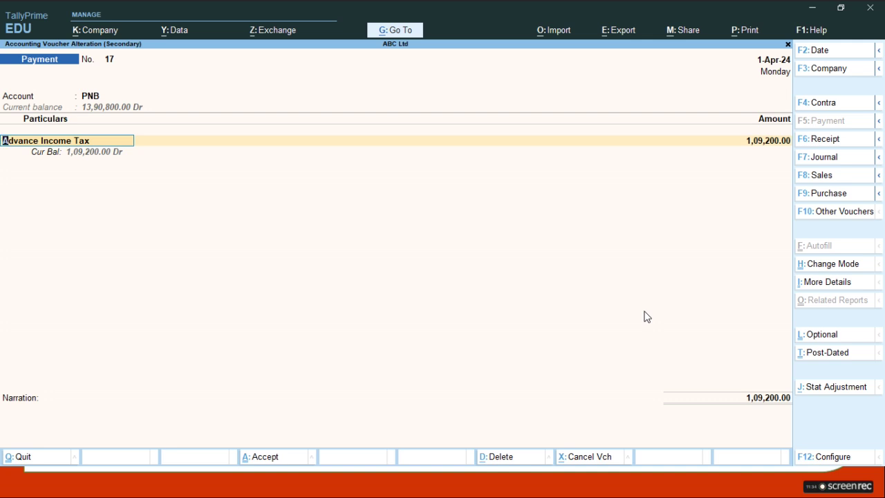
# - Quit the Advance Income Tax voucher and the Day Book, and show the Profit & Loss A/c in detailed form
pyautogui.press('BackSpace')
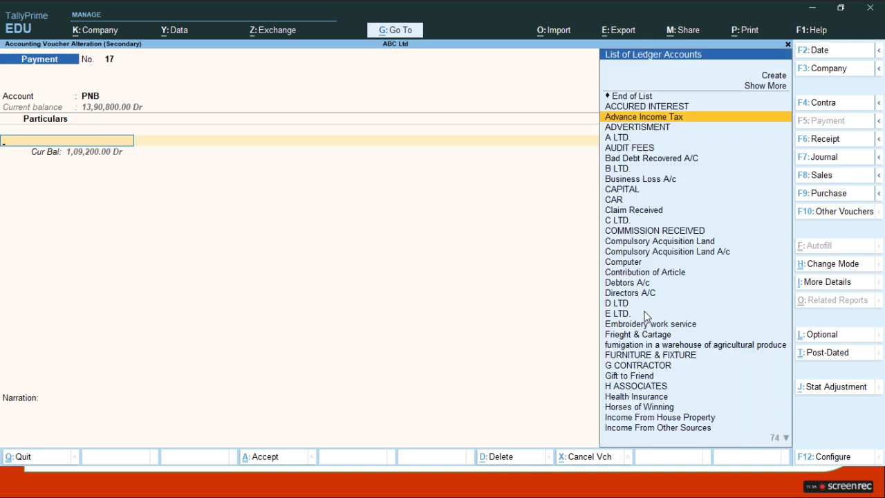
pyautogui.press('Escape')
pyautogui.press('Escape')
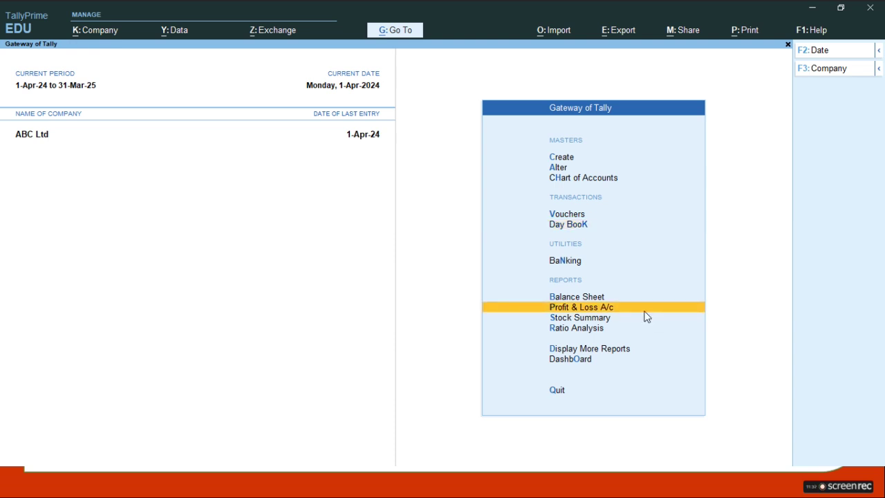
pyautogui.click(644, 311)
pyautogui.hotkey('alt', 'F5')
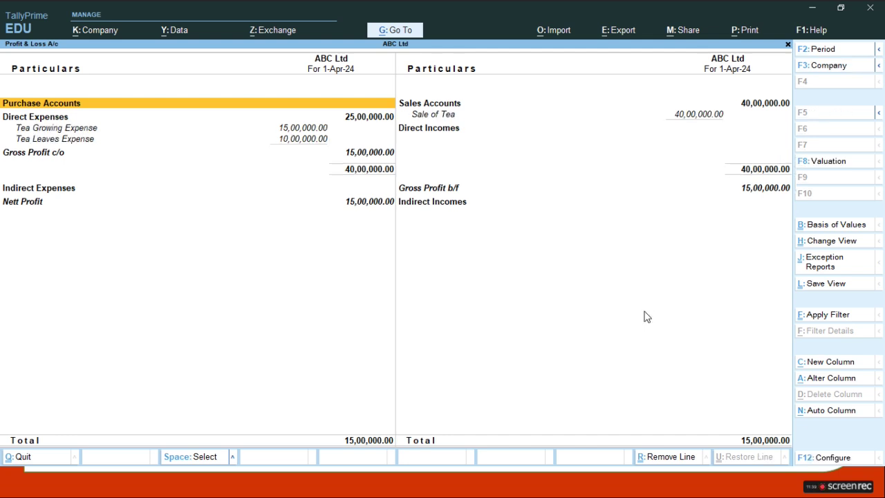
# - Examine the Sale of Tea, Direct Expenses, Tea Growing Expense, Tea Leaves Expense and Nett Profit lines in the Profit & Loss A/c
pyautogui.press('Right')
pyautogui.press('Left')
pyautogui.press('Right')
pyautogui.press('Down')
pyautogui.press('Up')
pyautogui.press('Down')
pyautogui.press('Up')
pyautogui.press('Down')
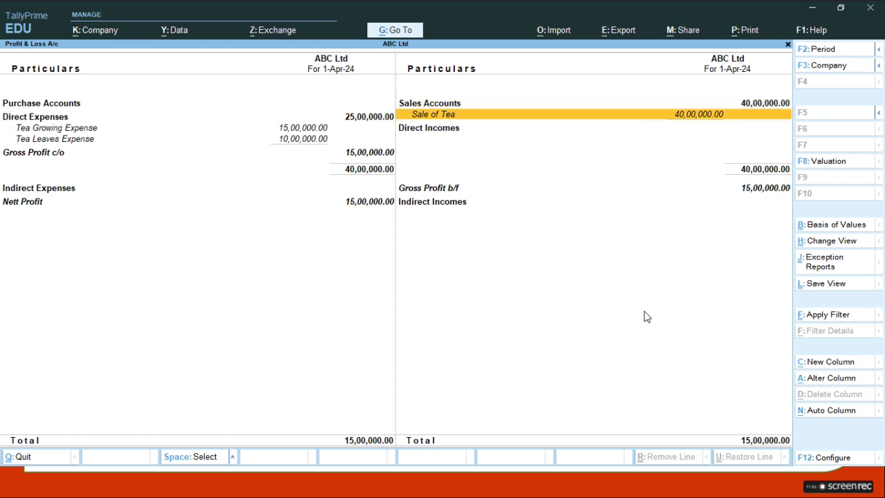
pyautogui.press('Up')
pyautogui.press('Left')
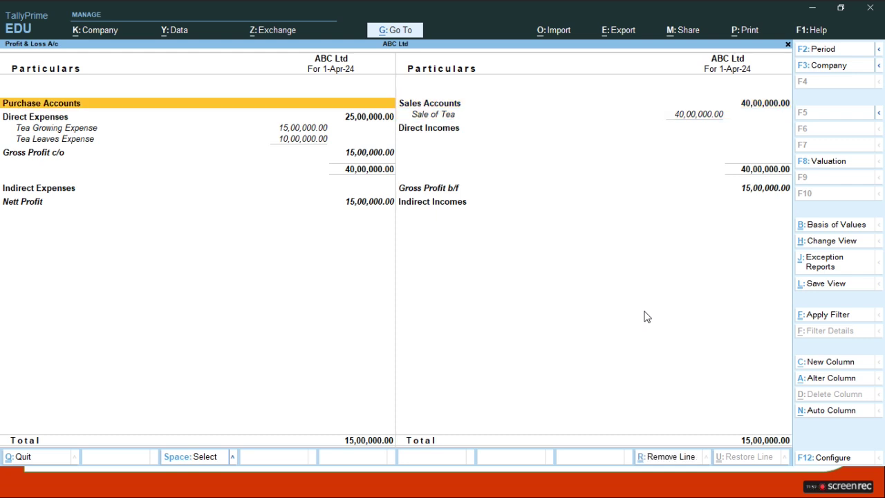
pyautogui.press('Down')
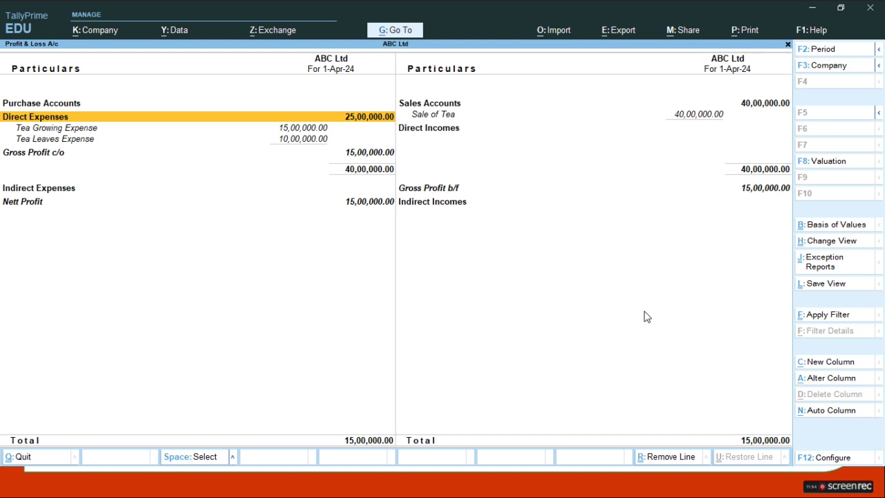
pyautogui.press('Down')
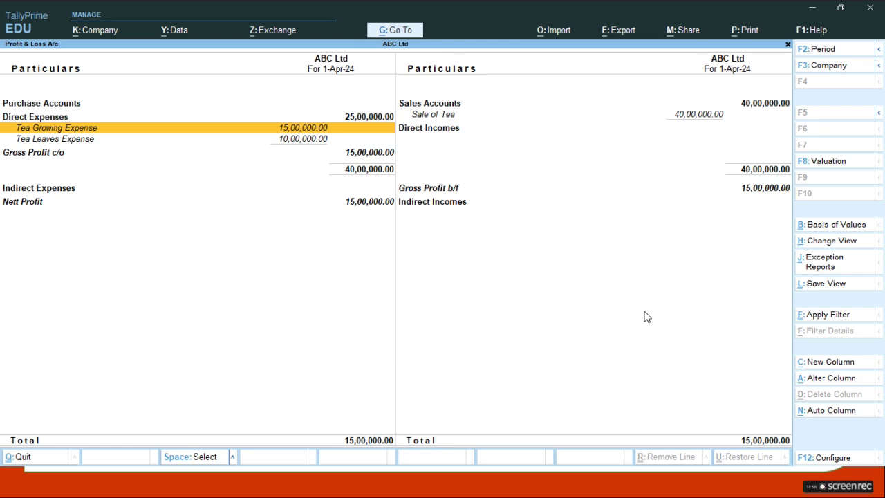
pyautogui.press('Down')
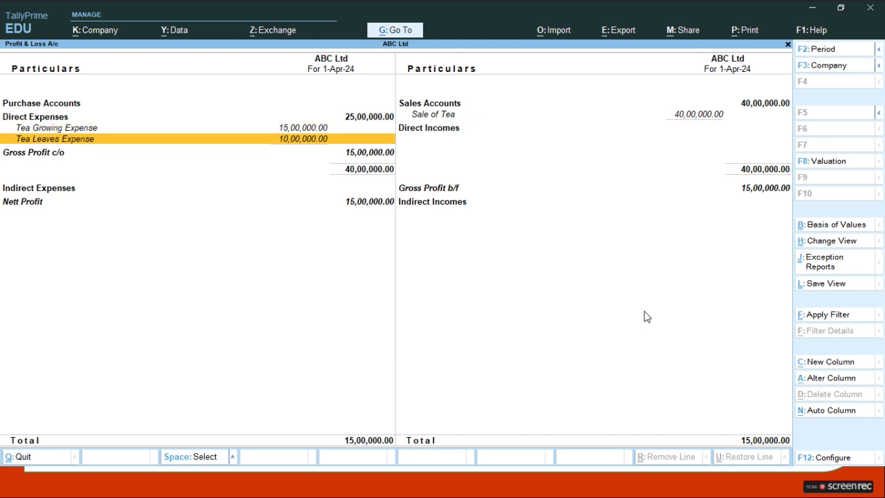
pyautogui.press('Down')
pyautogui.press('Down')
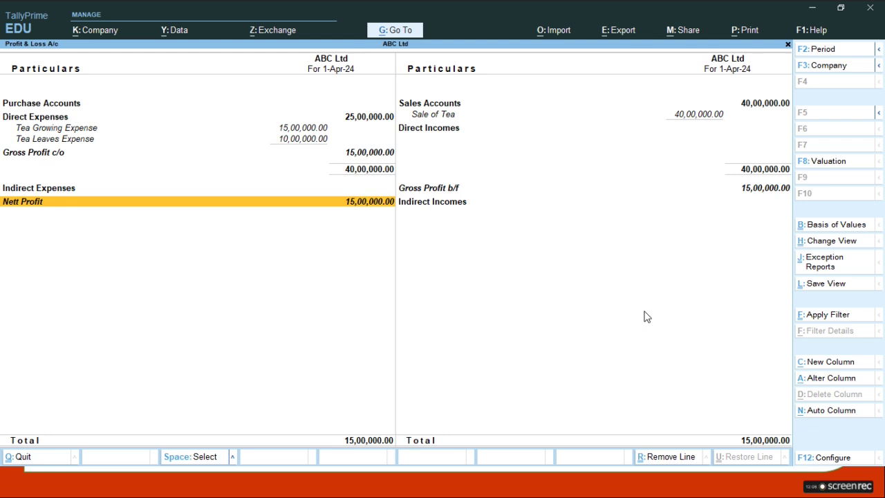
# - Compare the Direct Expenses lines with the Sale of Tea line in the Profit & Loss A/c
pyautogui.press('Up')
pyautogui.press('Up')
pyautogui.press('Up')
pyautogui.press('Up')
pyautogui.press('Up')
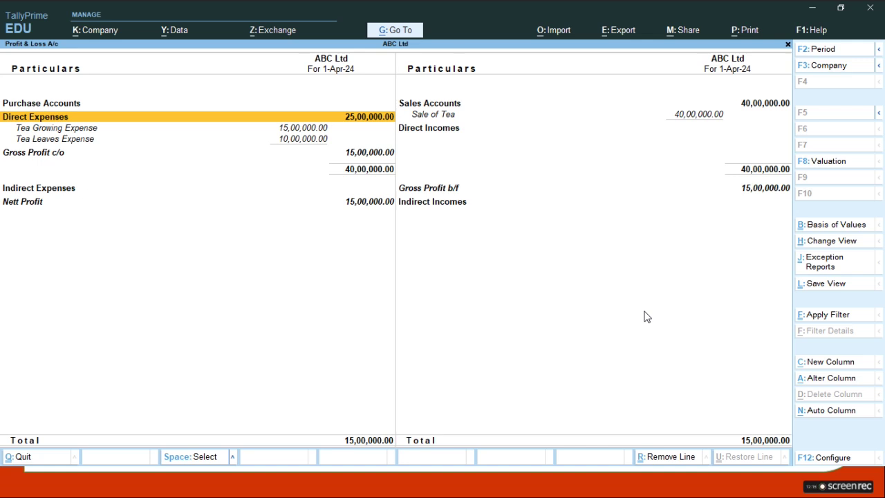
pyautogui.press('Right')
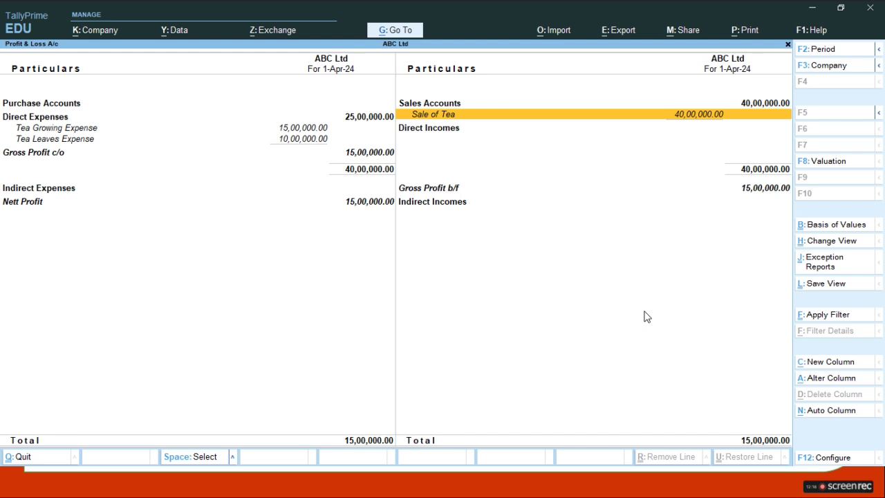
pyautogui.press('Left')
pyautogui.press('Right')
pyautogui.press('Left')
pyautogui.press('Down')
pyautogui.press('Down')
pyautogui.press('Up')
pyautogui.press('Up')
pyautogui.press('Right')
# - Close the Profit & Loss A/c and show the Balance Sheet in detailed form
pyautogui.press('Escape')
pyautogui.press('Up')
pyautogui.press('Return')
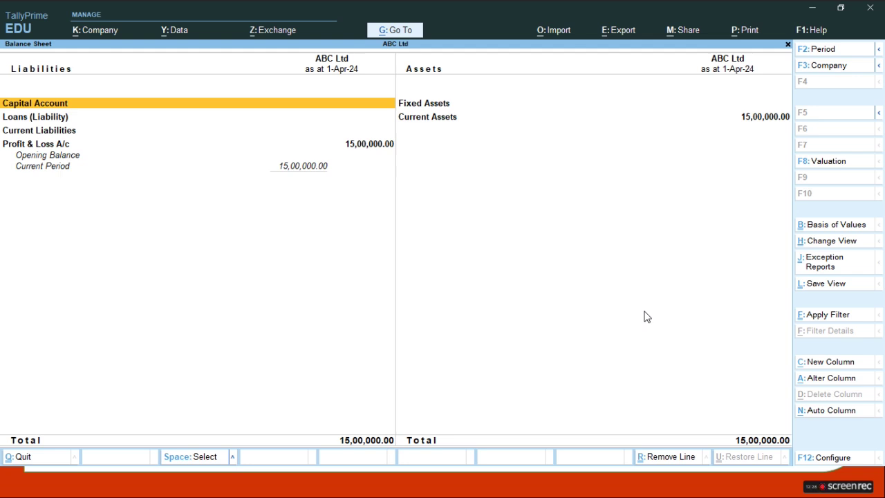
pyautogui.hotkey('alt', 'f5')
# - Drill down from Bank Accounts under Current Assets to the PNB ledger's April vouchers
pyautogui.press('Right')
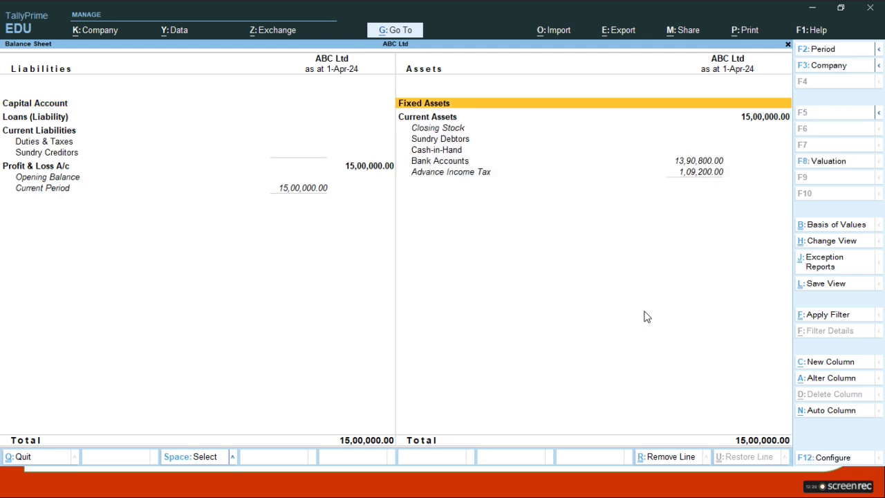
pyautogui.press('Down')
pyautogui.press('Down')
pyautogui.press('Down')
pyautogui.press('Up')
pyautogui.press('Up')
pyautogui.press('Down')
pyautogui.press('Down')
pyautogui.press('Down')
pyautogui.press('Down')
pyautogui.press('Return')
pyautogui.press('Return')
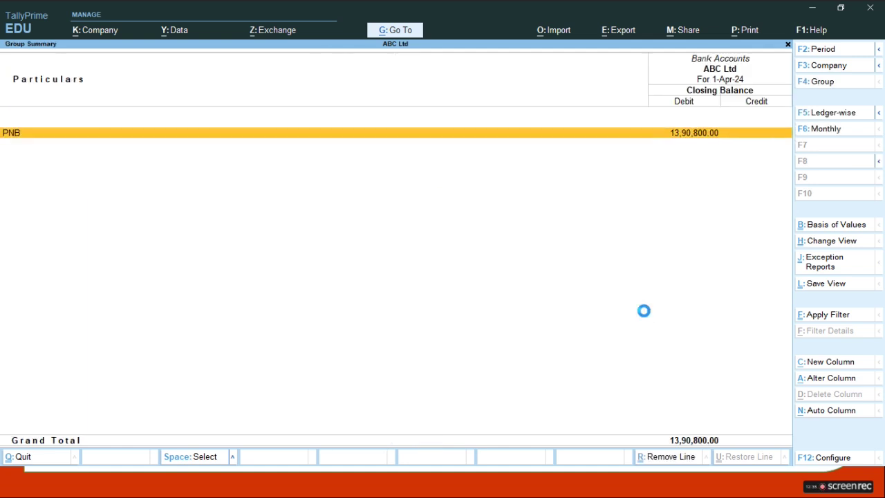
pyautogui.press('Return')
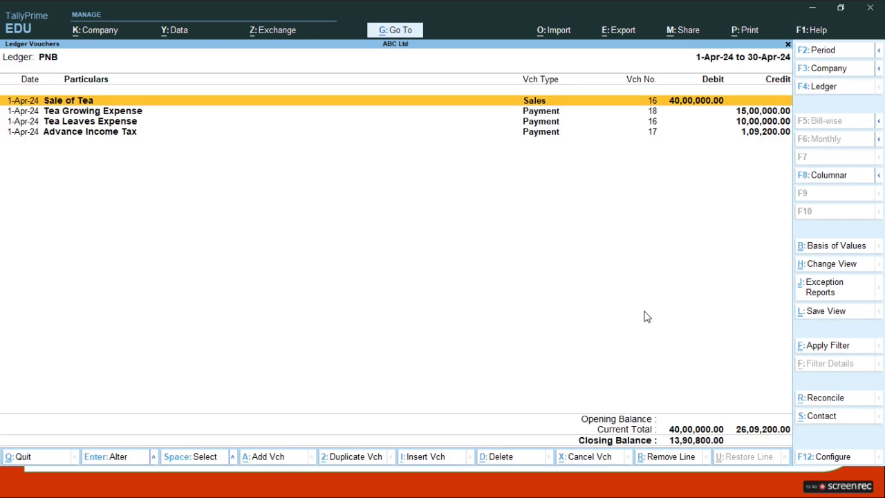
# - Review the sales and payment entries in the PNB ledger and return to the Balance Sheet
pyautogui.press('Down')
pyautogui.press('Down')
pyautogui.press('Down')
pyautogui.press('Up')
pyautogui.press('Up')
pyautogui.press('Up')
pyautogui.press('Escape')
pyautogui.press('Escape')
pyautogui.press('Escape')
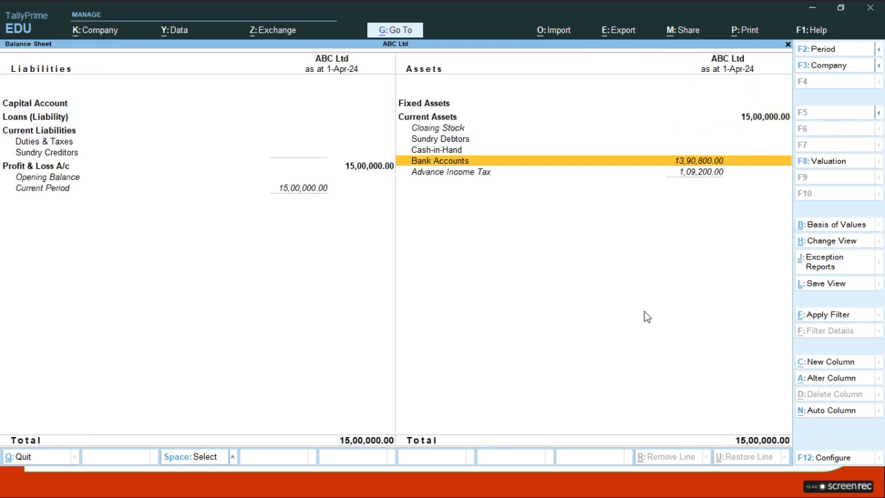
# - View the monthly summary of Advance Income Tax under Current Assets and return to the Balance Sheet
pyautogui.press('Down')
pyautogui.press('Return')
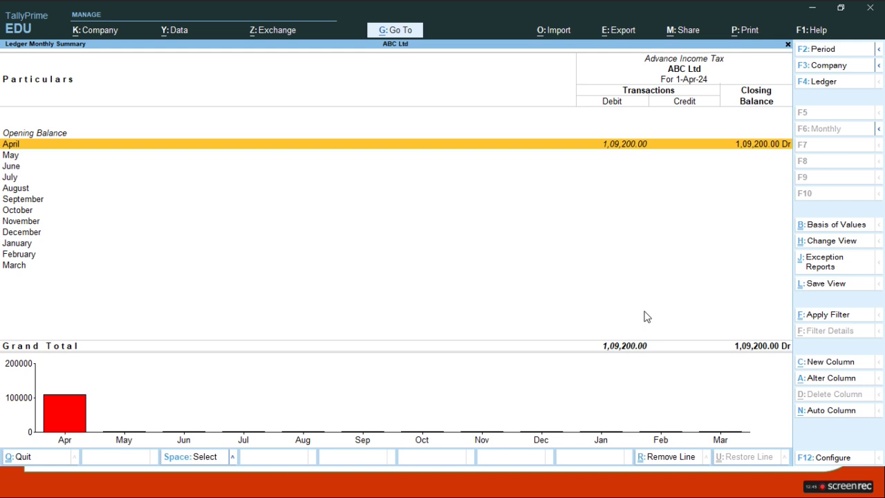
pyautogui.press('Escape')
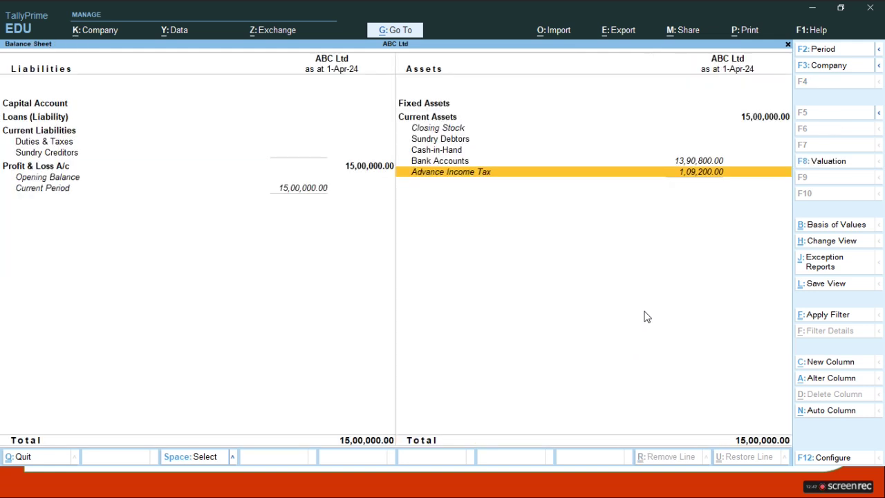
# - Open the Profit & Loss A/c from the Balance Sheet's liabilities side and show it in detailed form
pyautogui.press('Up')
pyautogui.press('Up')
pyautogui.press('Up')
pyautogui.press('Up')
pyautogui.press('Up')
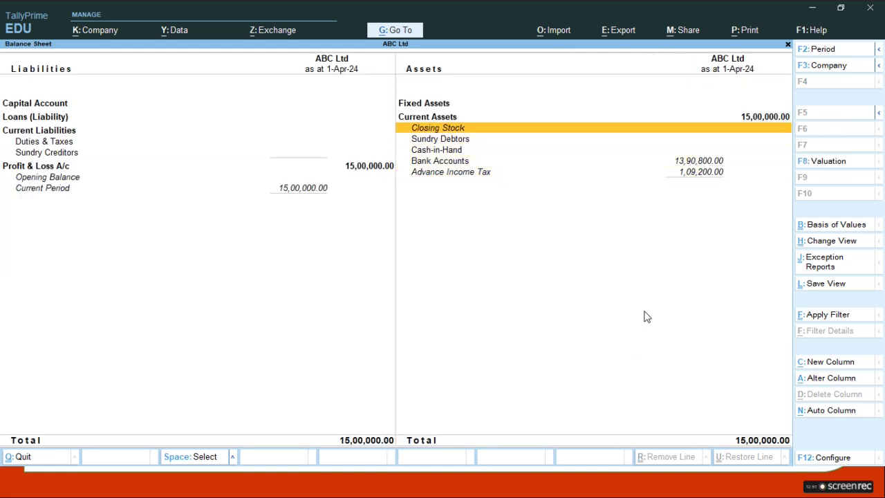
pyautogui.press('Left')
pyautogui.press('Down')
pyautogui.press('Down')
pyautogui.press('Down')
pyautogui.press('Down')
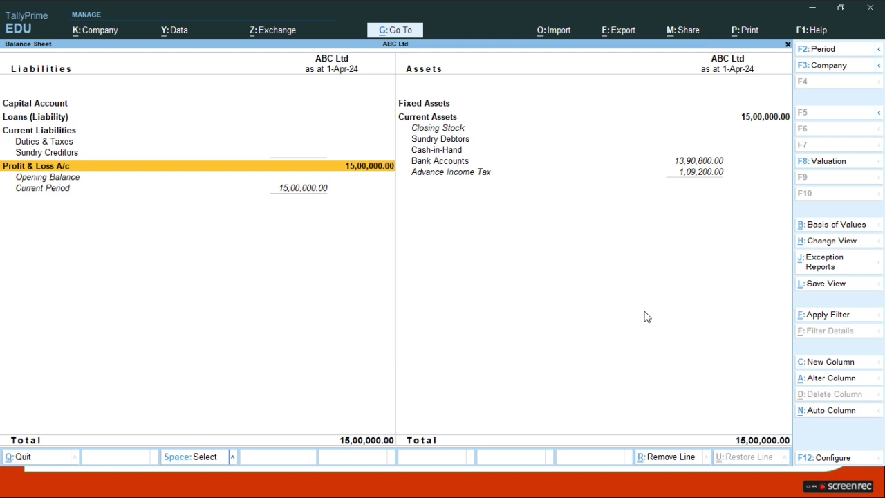
pyautogui.press('Return')
pyautogui.hotkey('alt', 'F1')
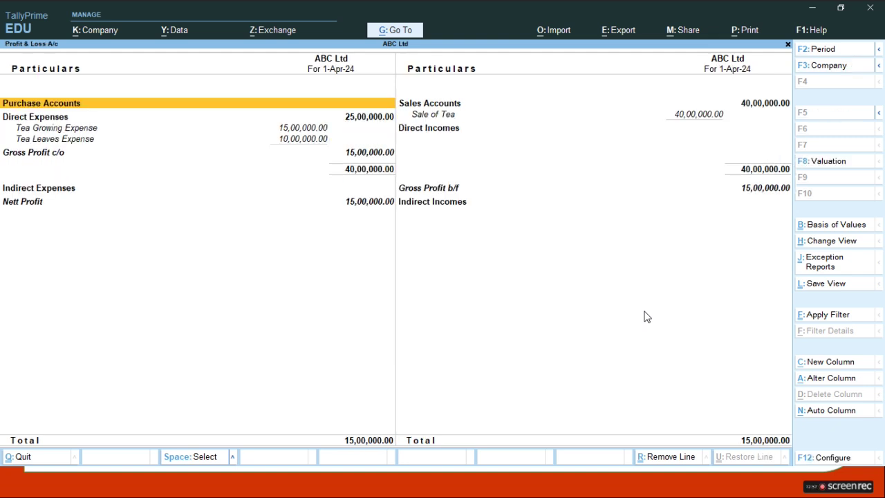
# - Close the Profit & Loss A/c and Balance Sheet, and switch to the presentation with the journal entries
pyautogui.press('Escape')
pyautogui.press('Escape')
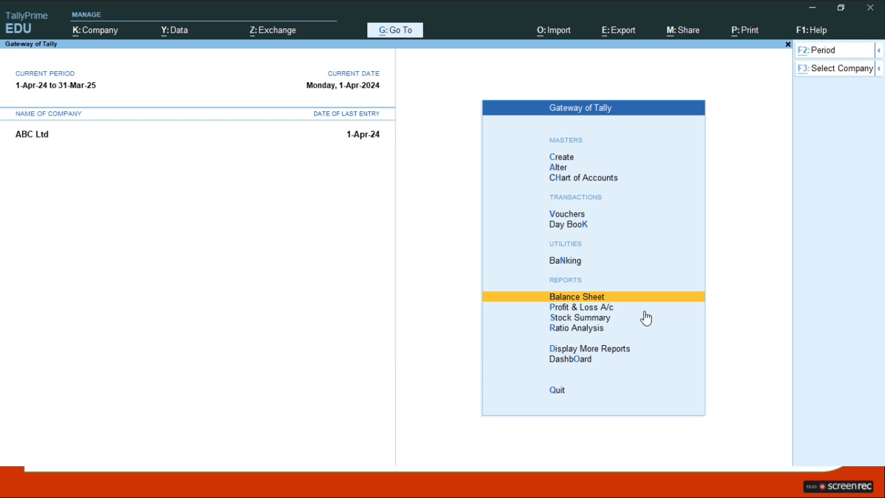
pyautogui.hotkey('alt', 'Tab')
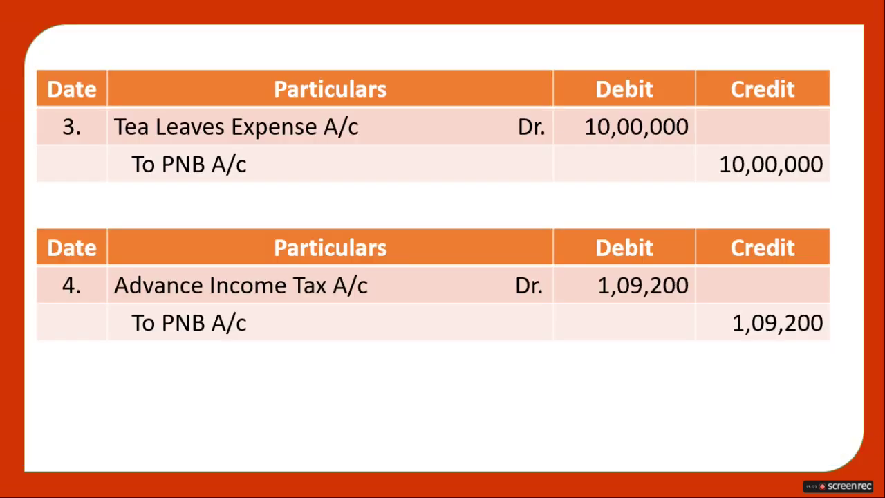